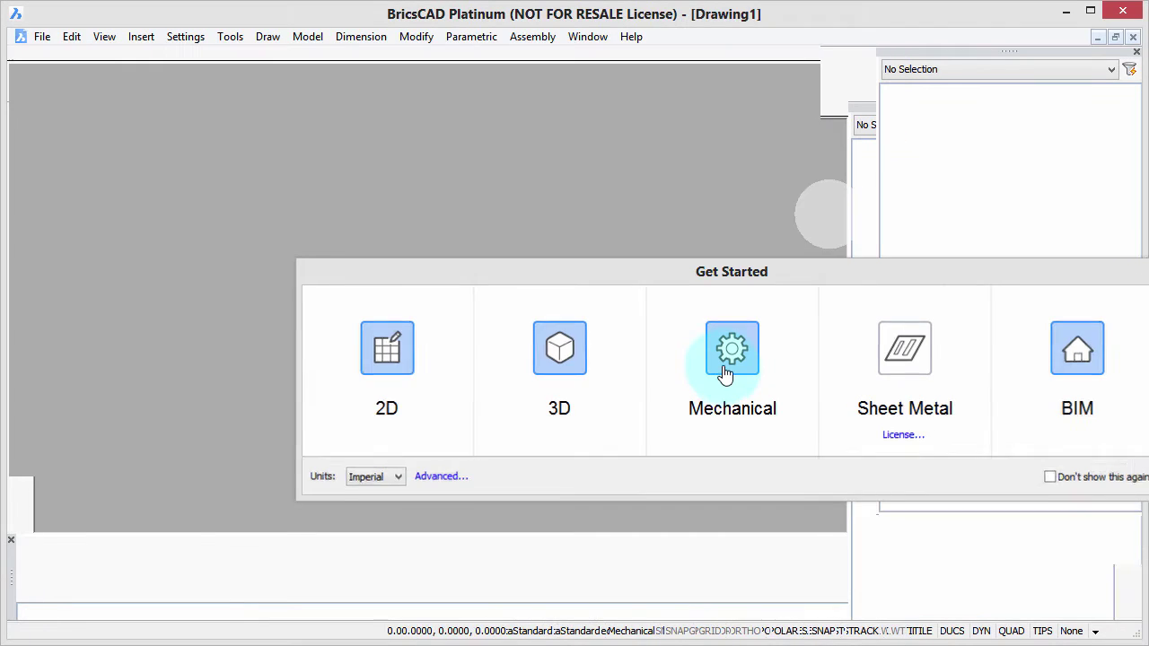
Step: Choose the Mechanical workspace from the Get Started dialog
left_click(722, 368)
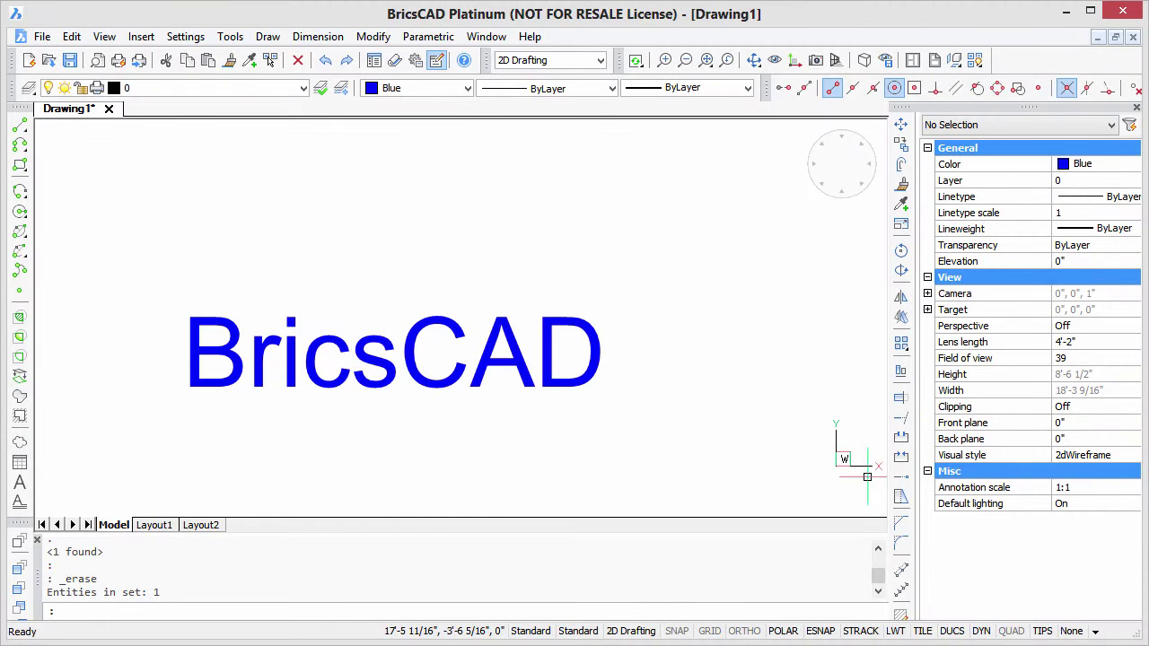
Step: Window-select the blue BricsCAD text and set its transparency to 90, then to 40
left_click(582, 375)
left_click(872, 364)
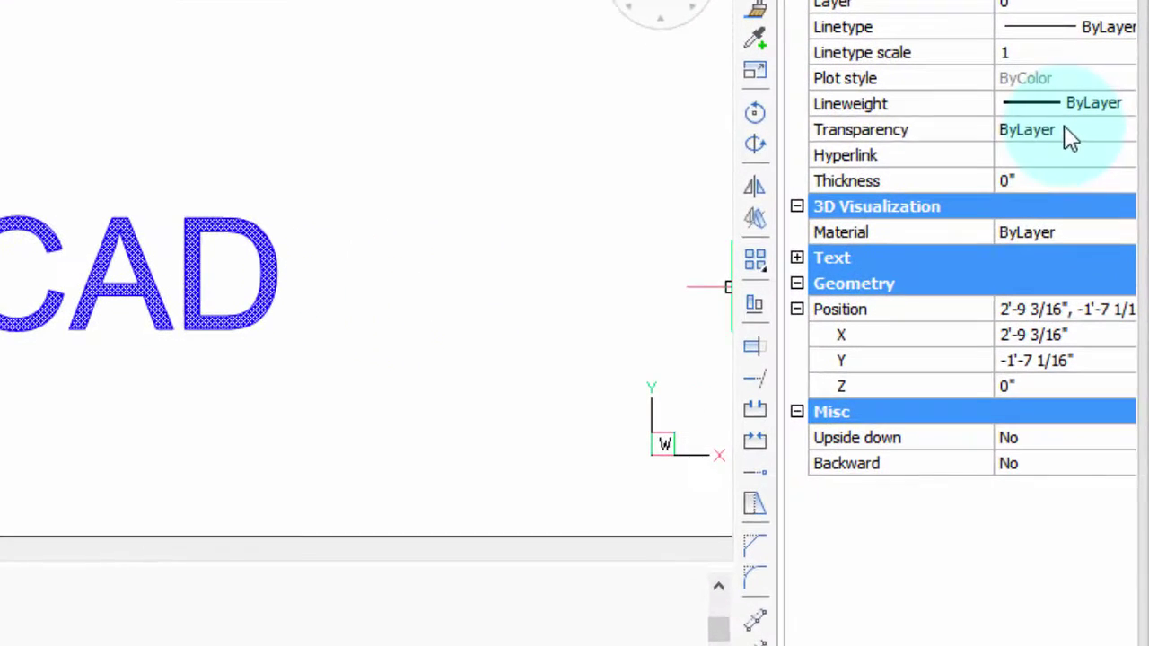
left_click(1064, 119)
left_click(1122, 119)
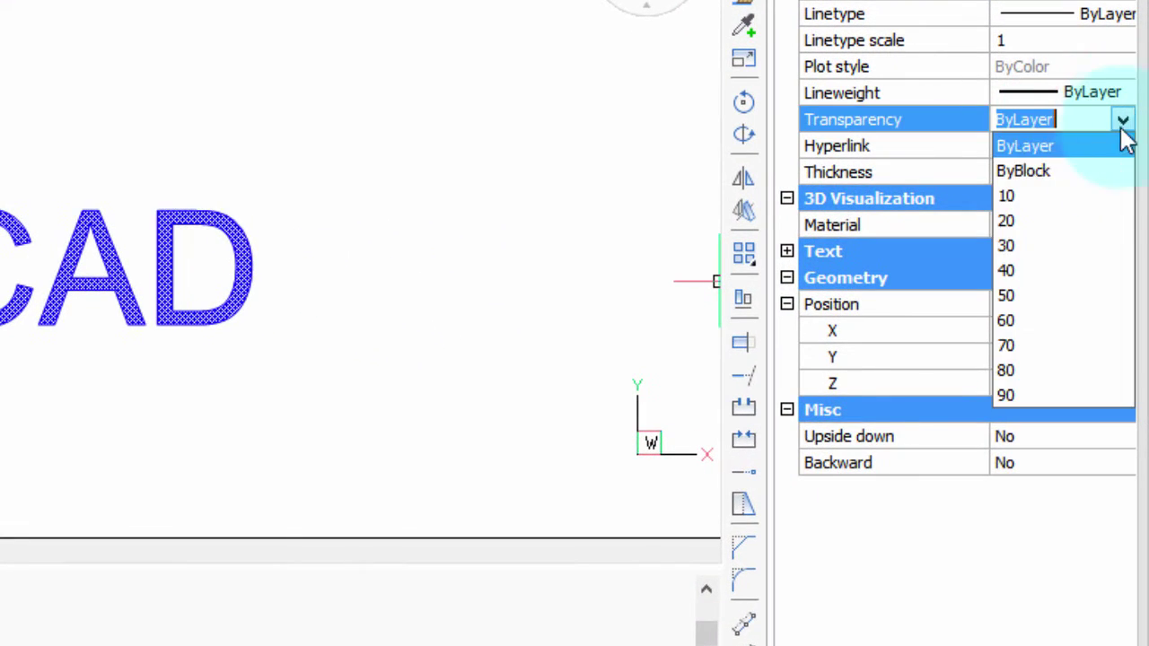
left_click(1082, 395)
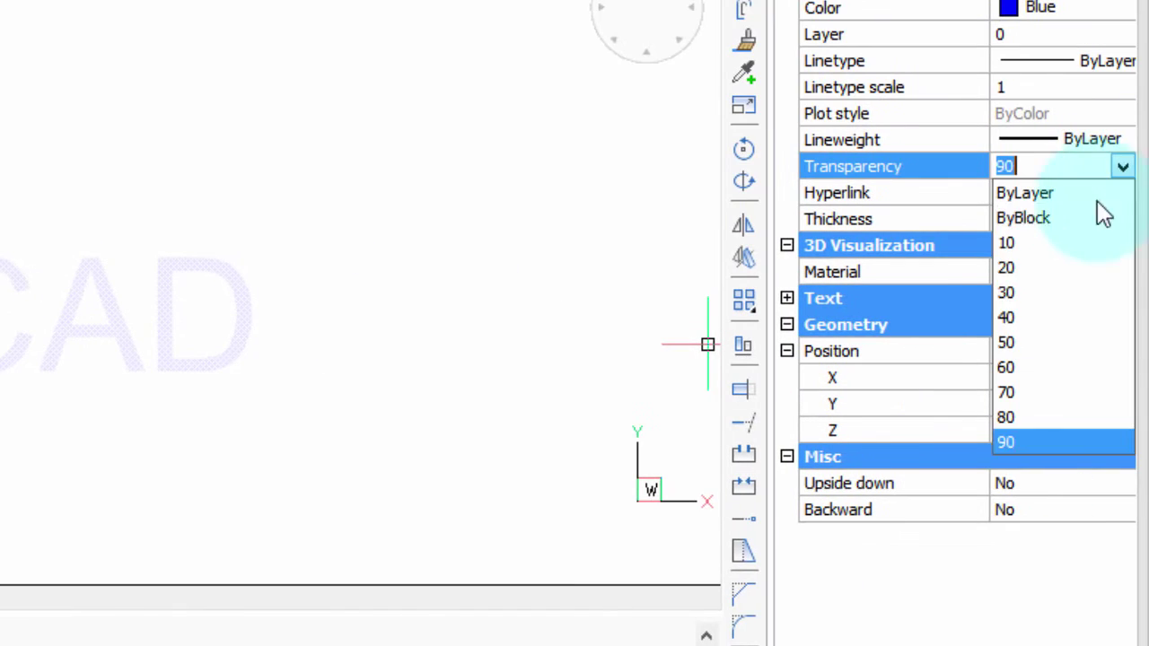
left_click(1072, 318)
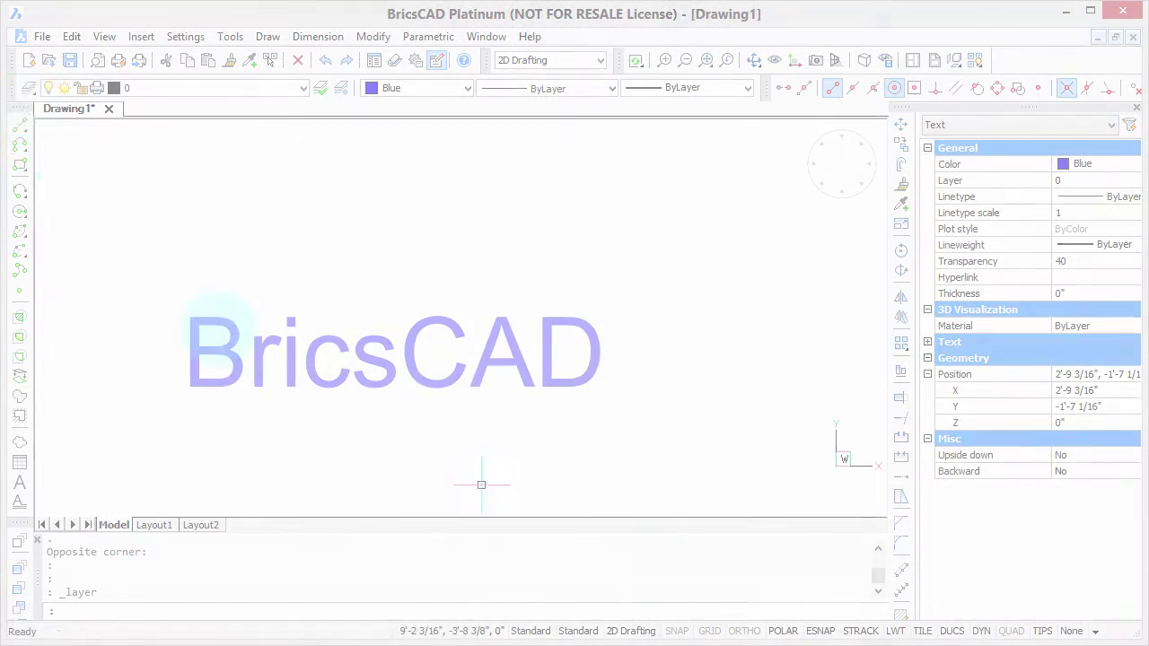
Step: In the Layers Explorer, widen the Transparency column and keep the first layer at 0
left_click(27, 88)
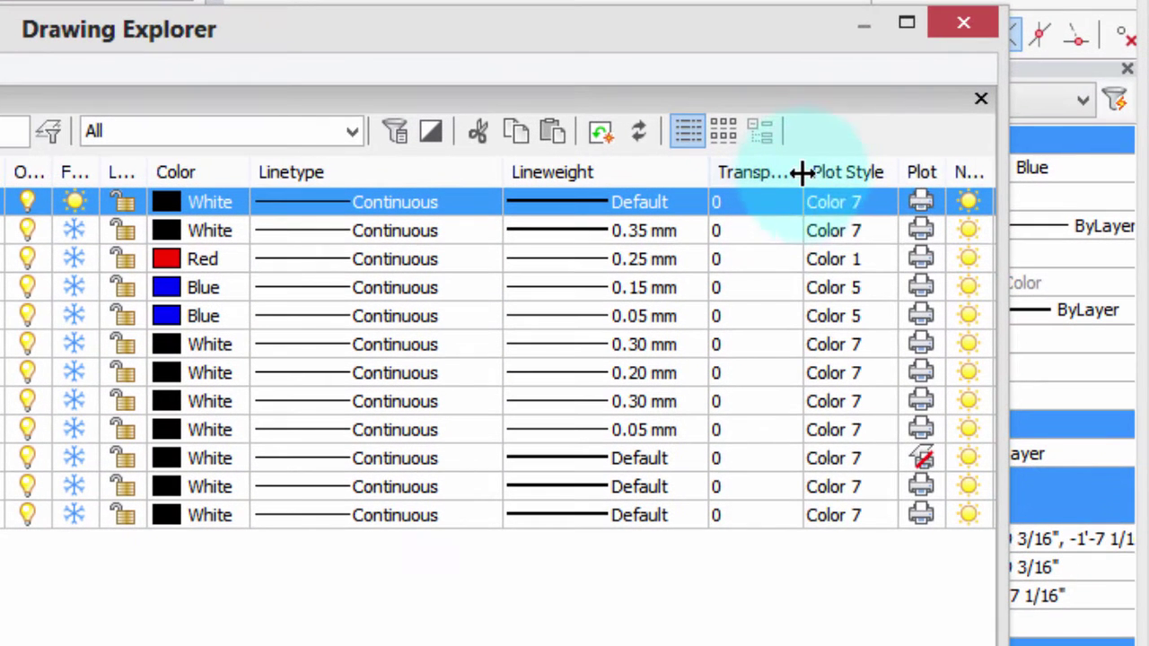
left_click_drag(819, 172, 827, 180)
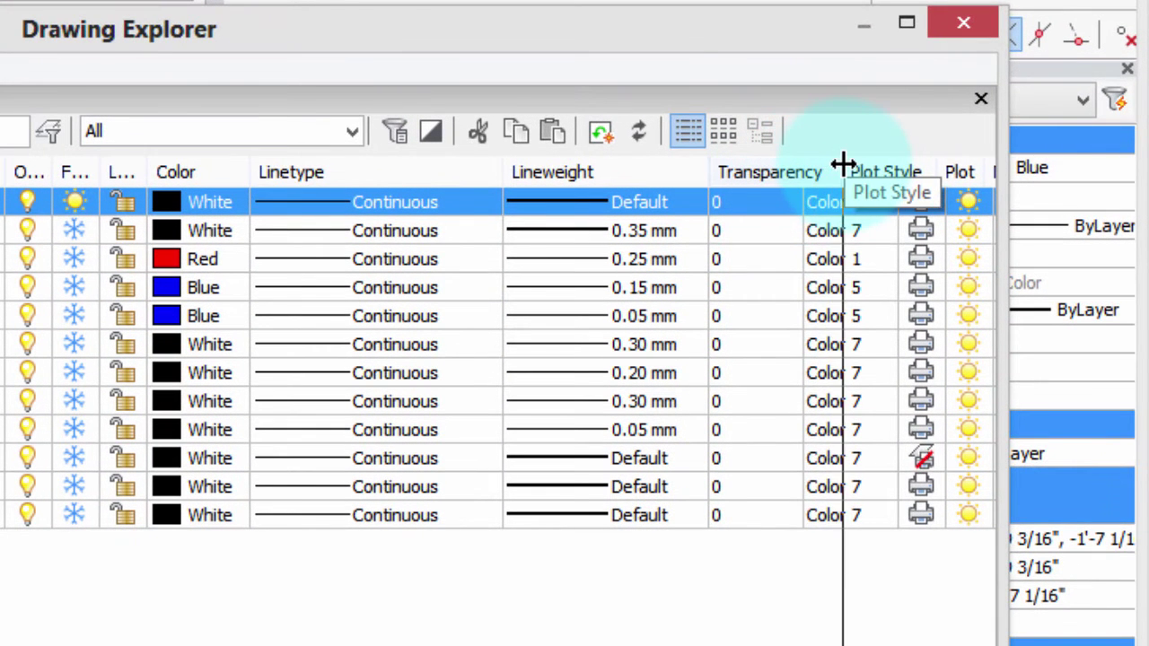
left_click(796, 202)
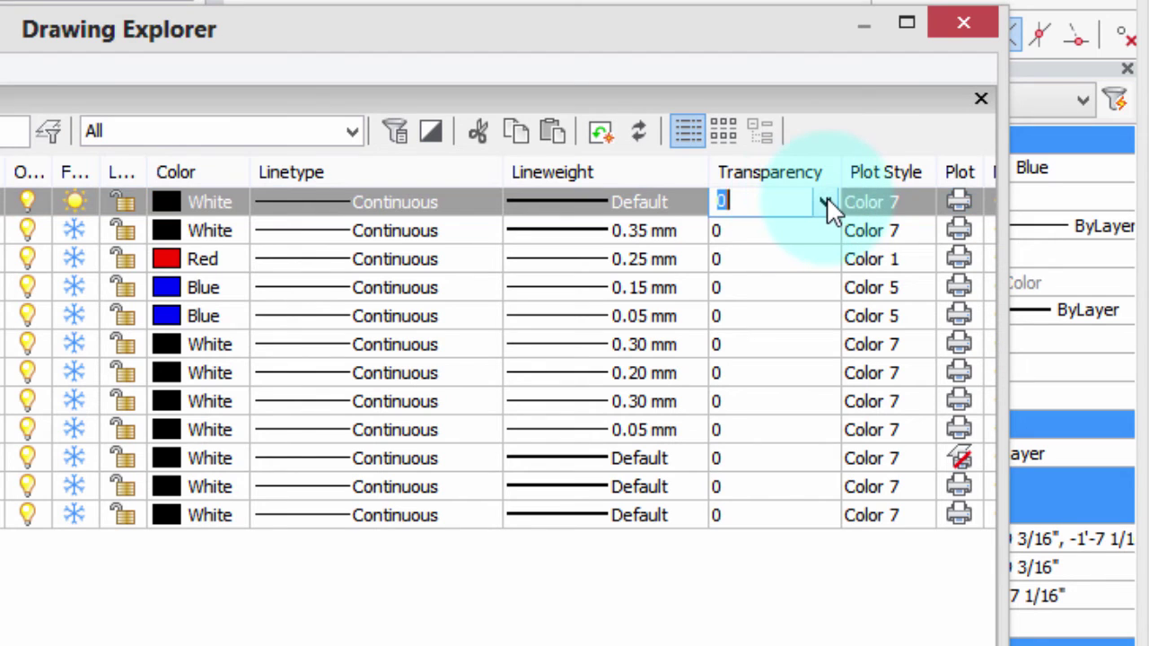
left_click(825, 195)
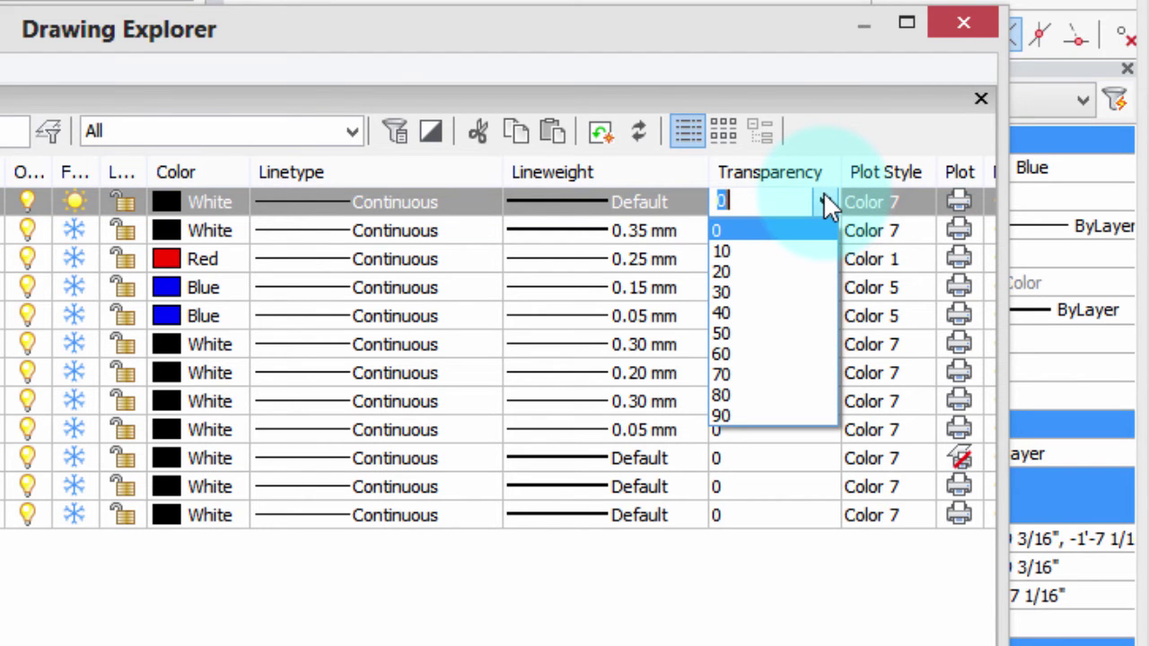
left_click(765, 441)
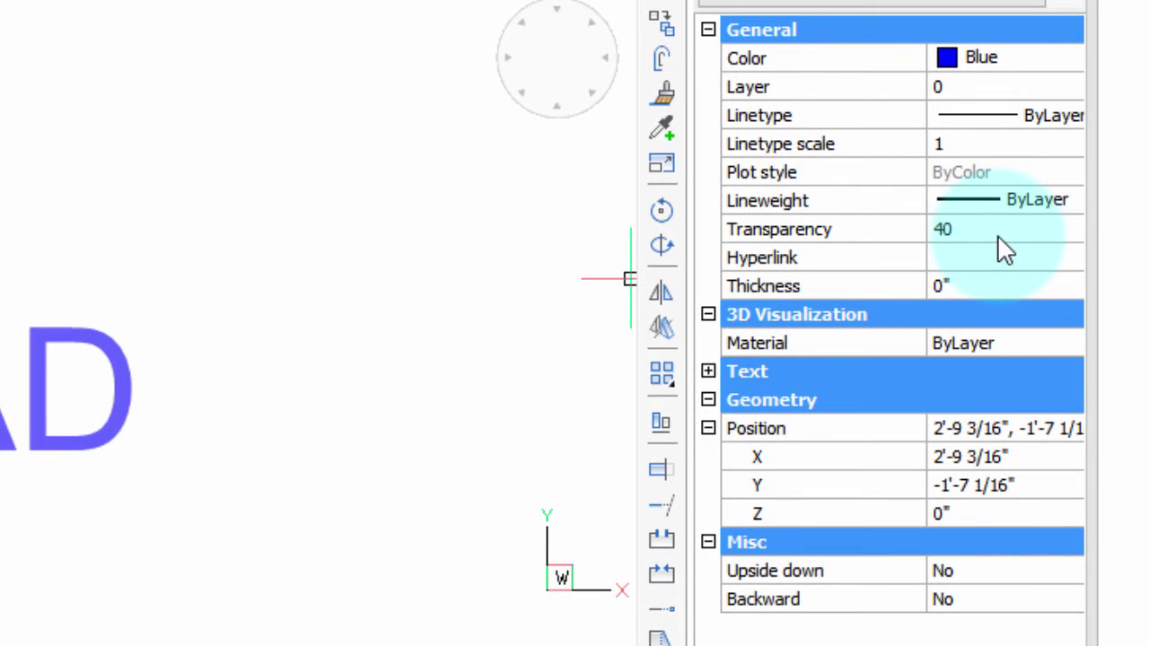
Step: Set the BricsCAD text's transparency back to ByLayer
left_click(1001, 231)
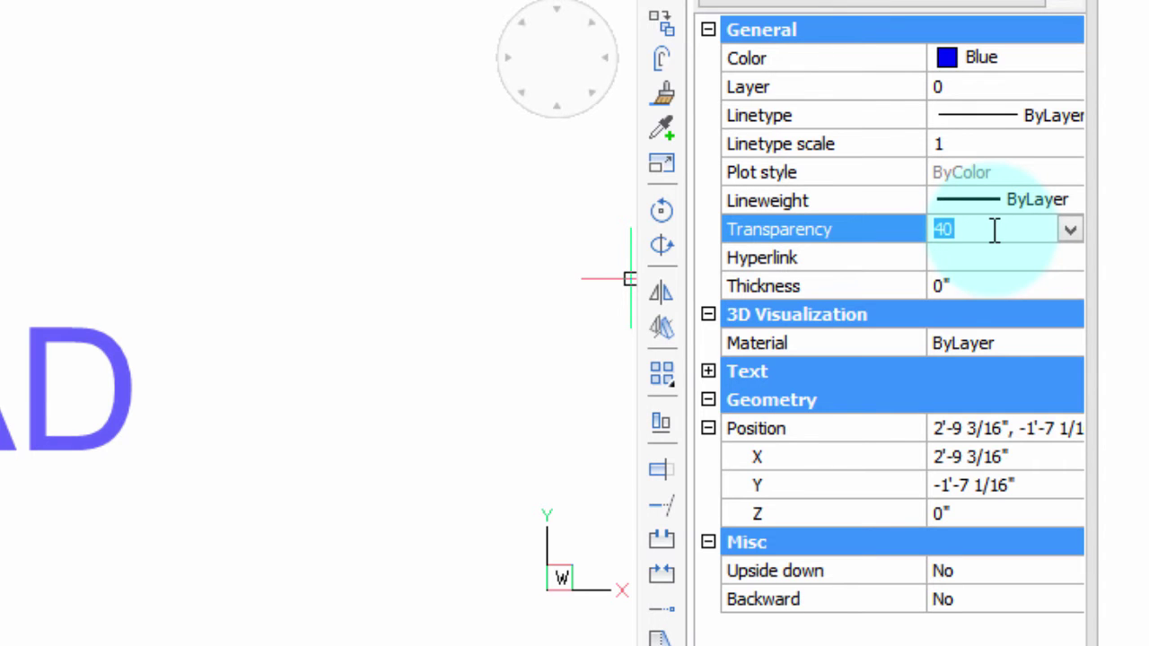
left_click(1069, 229)
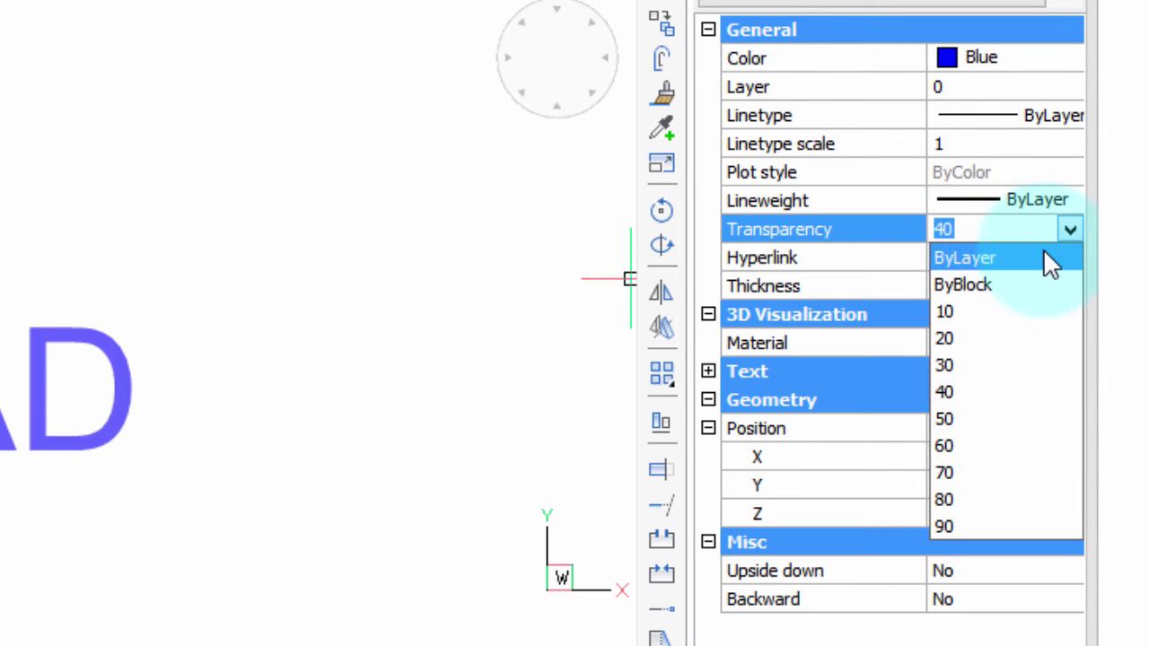
left_click(1044, 256)
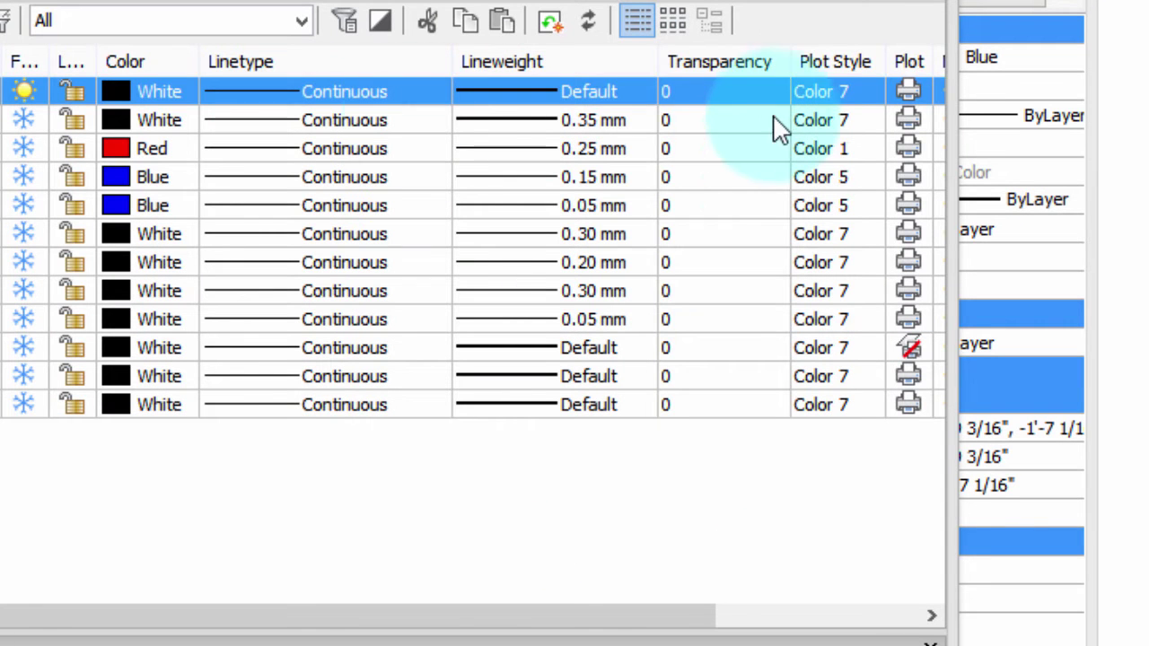
Step: Give the first layer a transparency of 90 in the Layers Explorer
left_click(770, 90)
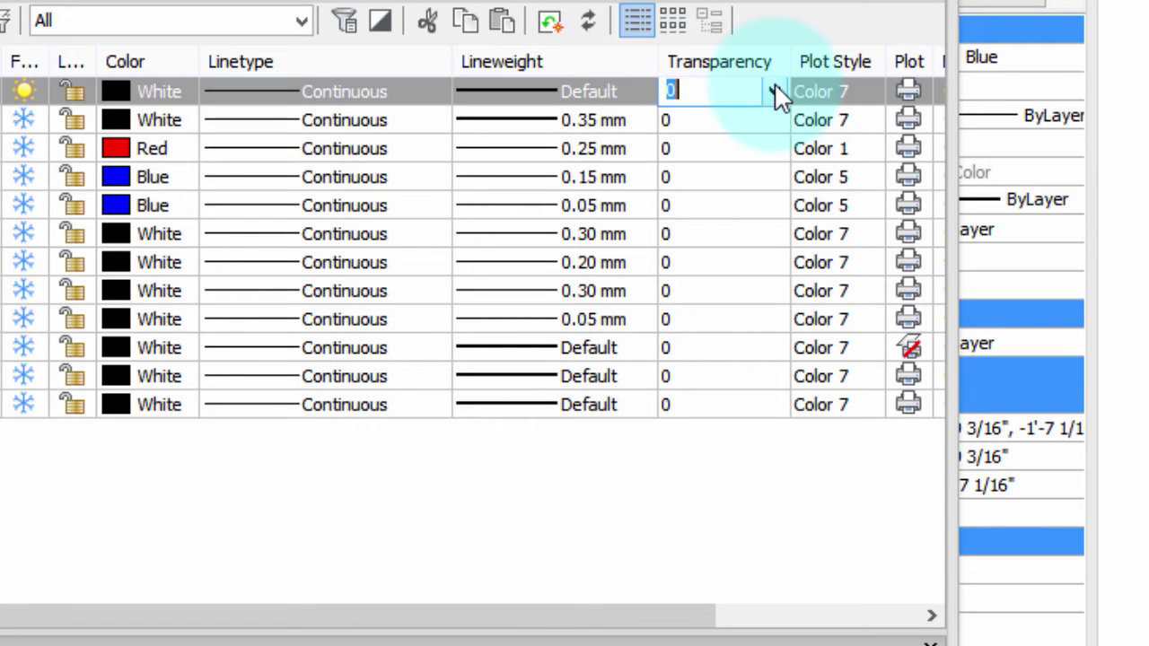
left_click(774, 91)
left_click(741, 305)
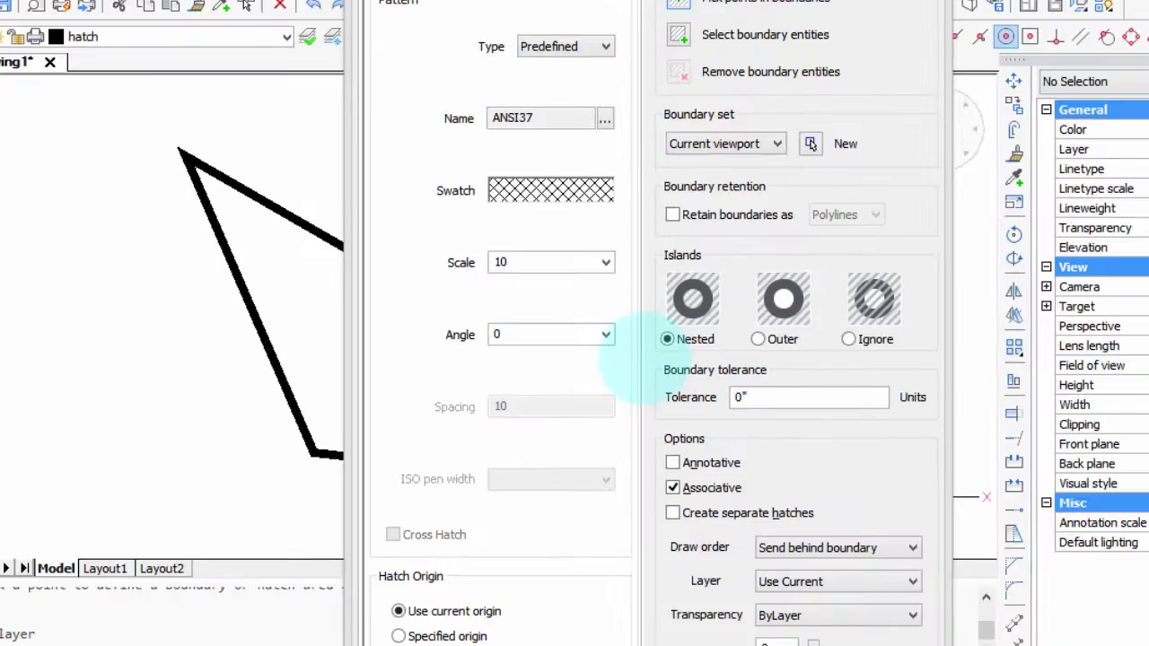
Step: Pick inside the closed outline and apply the ANSI37 hatch
left_click(675, 54)
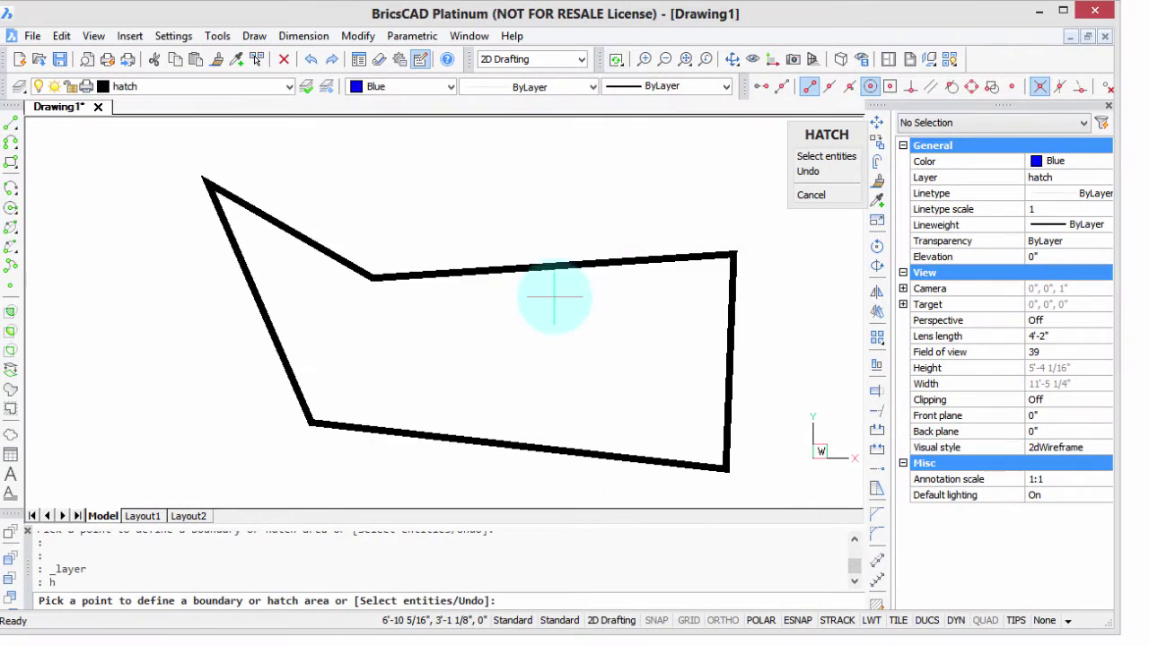
left_click(542, 316)
key("Return")
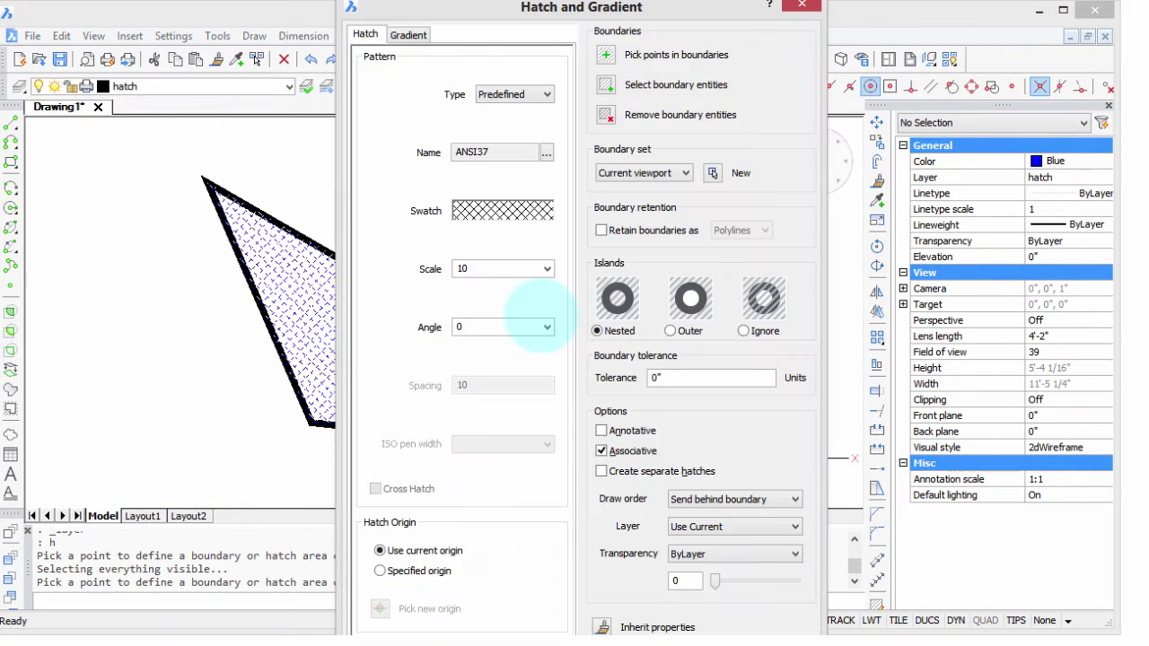
left_click(705, 629)
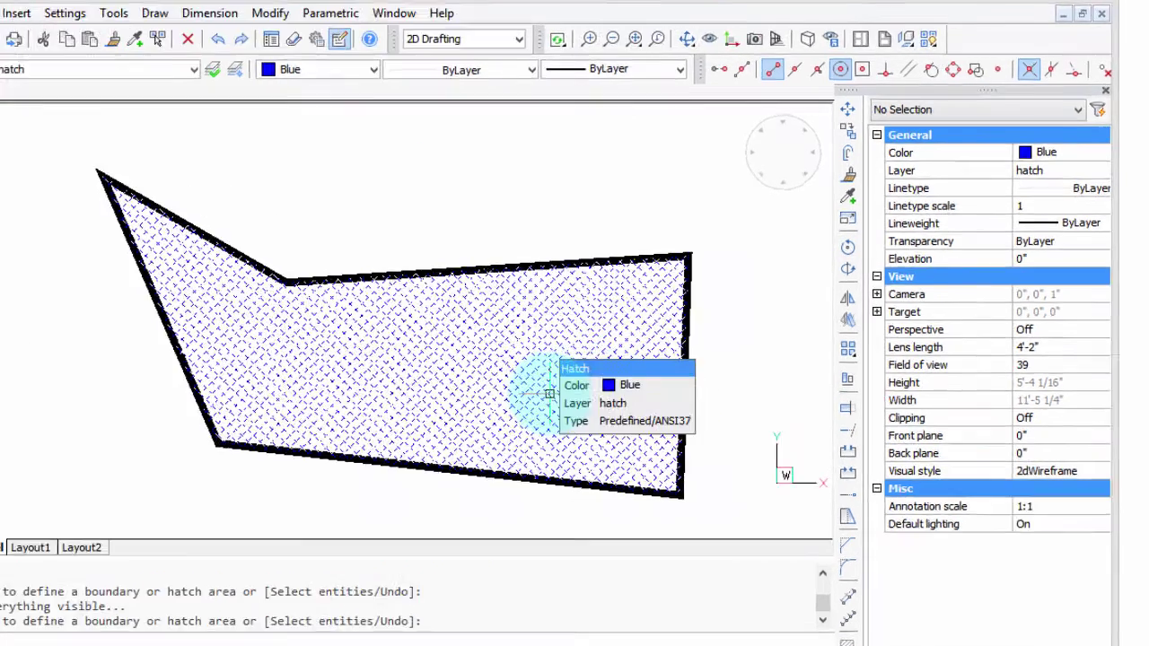
Step: Set the selected hatch's transparency to 90 in Properties, then deselect it
left_click(550, 393)
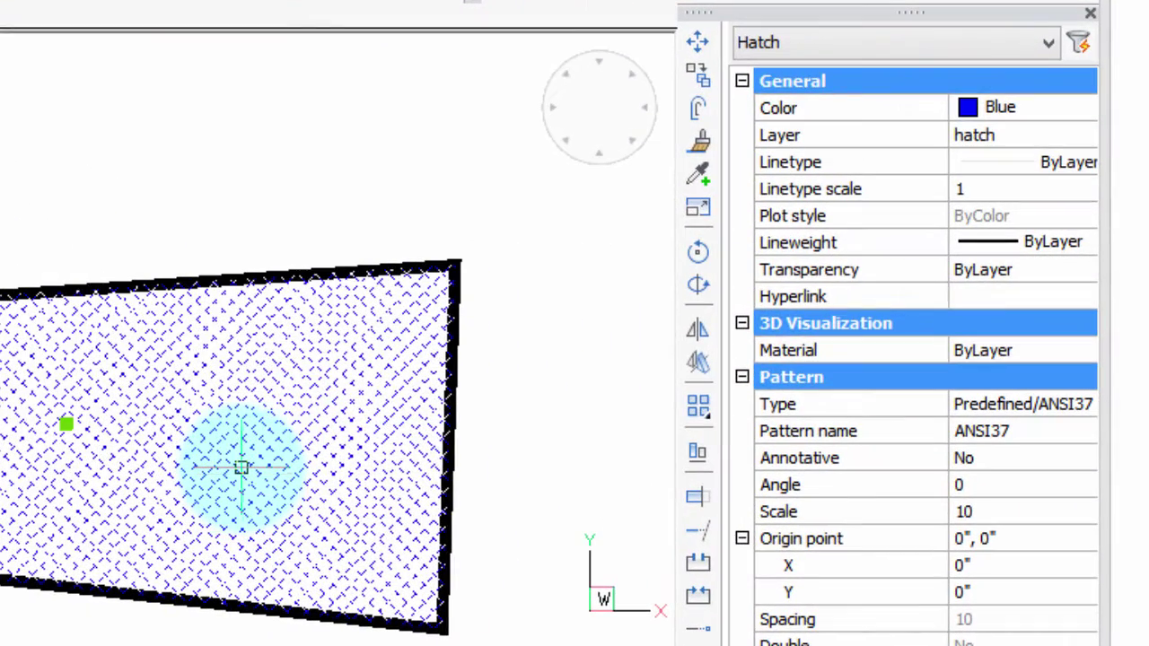
left_click(1038, 274)
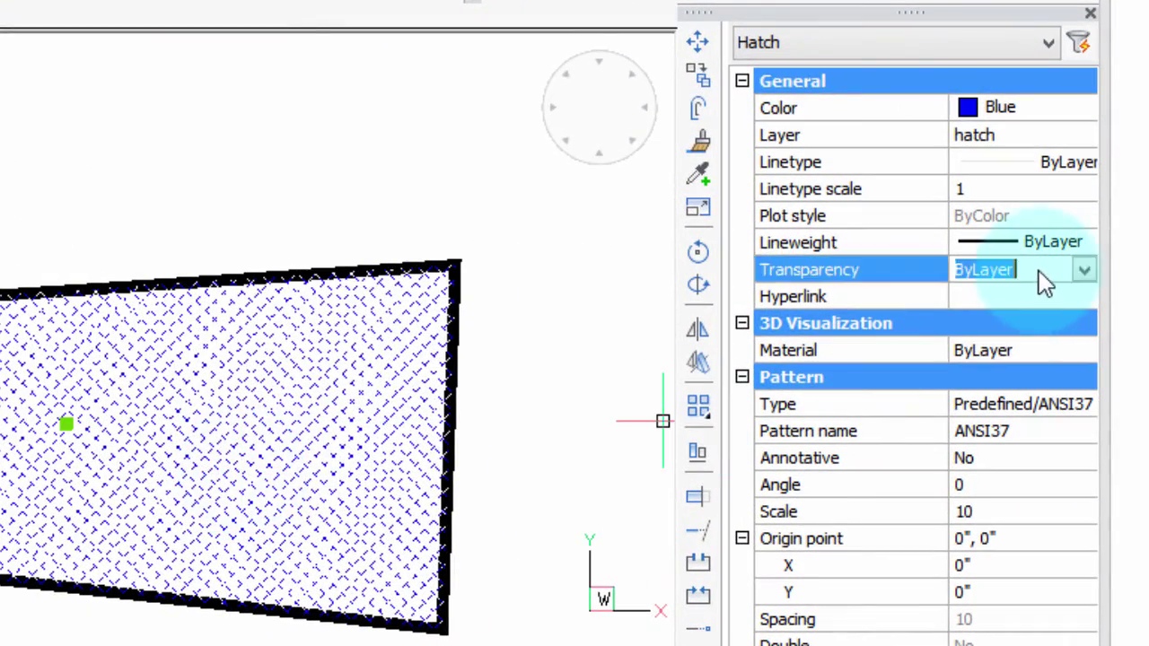
left_click(1085, 269)
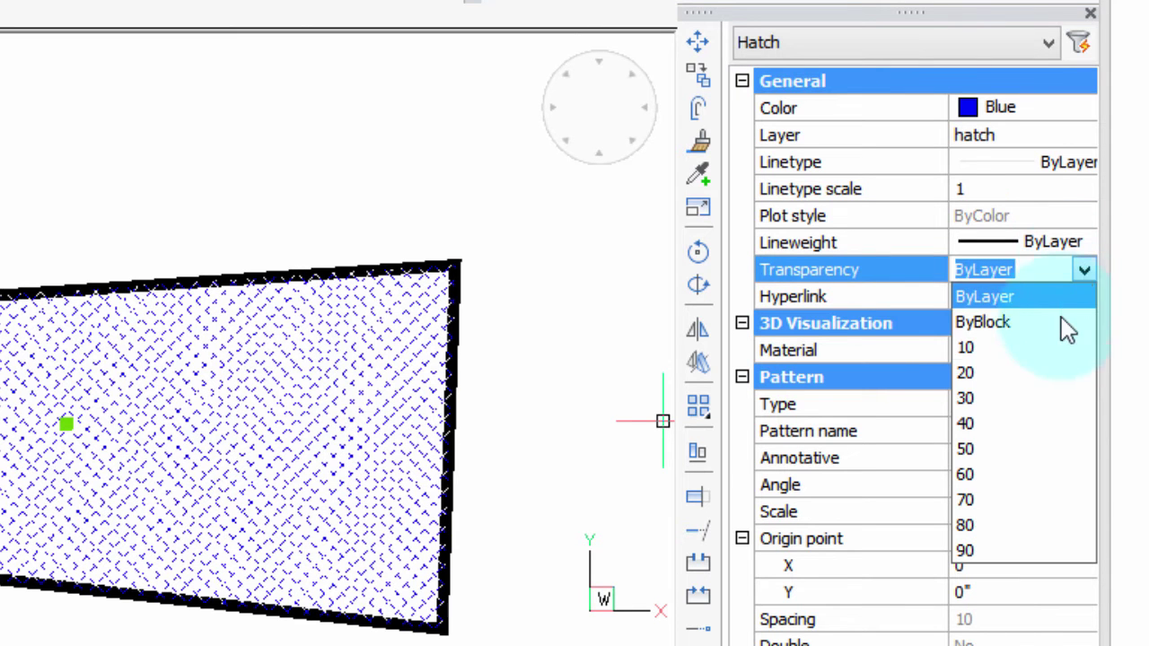
left_click(1026, 549)
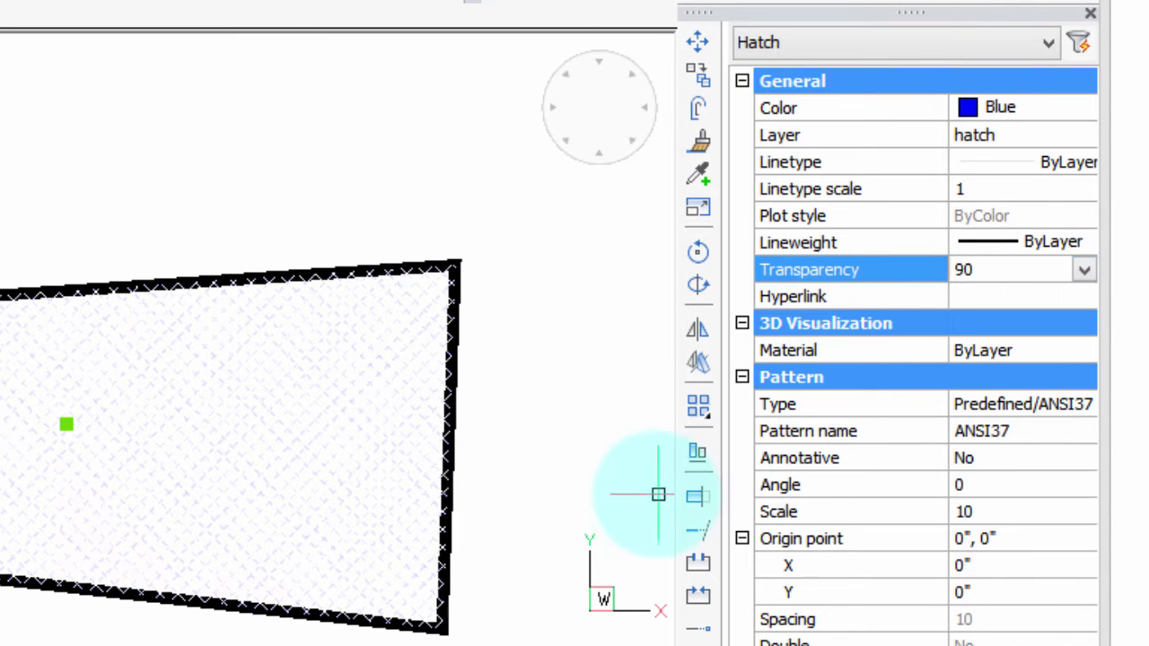
key("Escape")
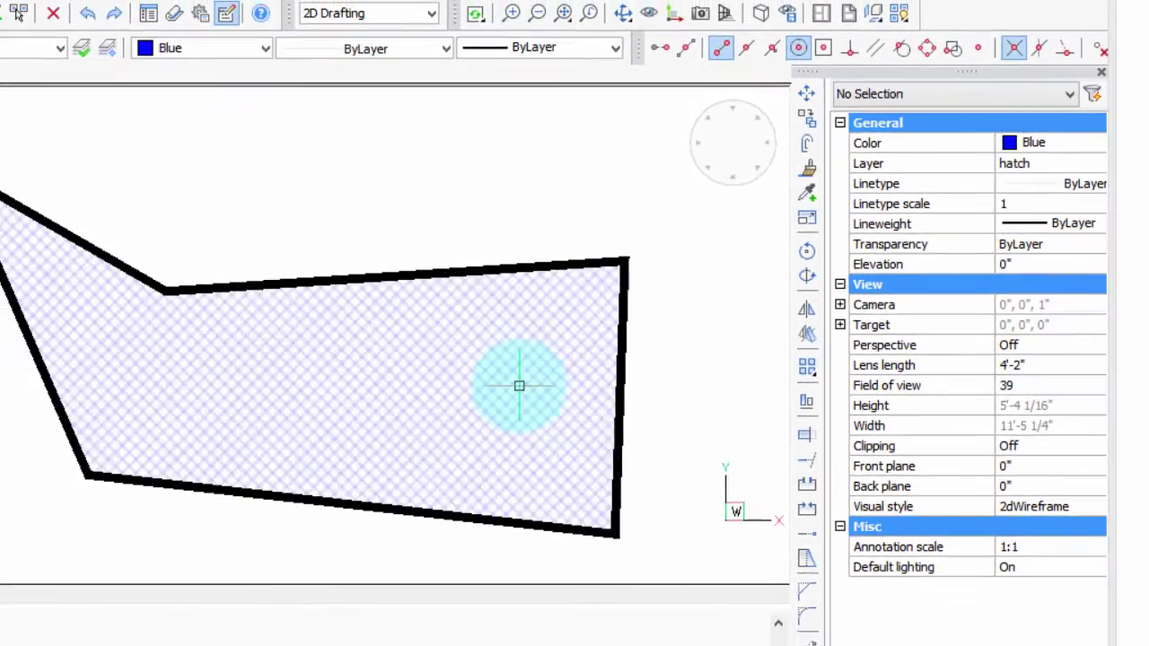
Step: In Hatch Edit, drag the hatch transparency slider from 90 down to 49
double_click(519, 386)
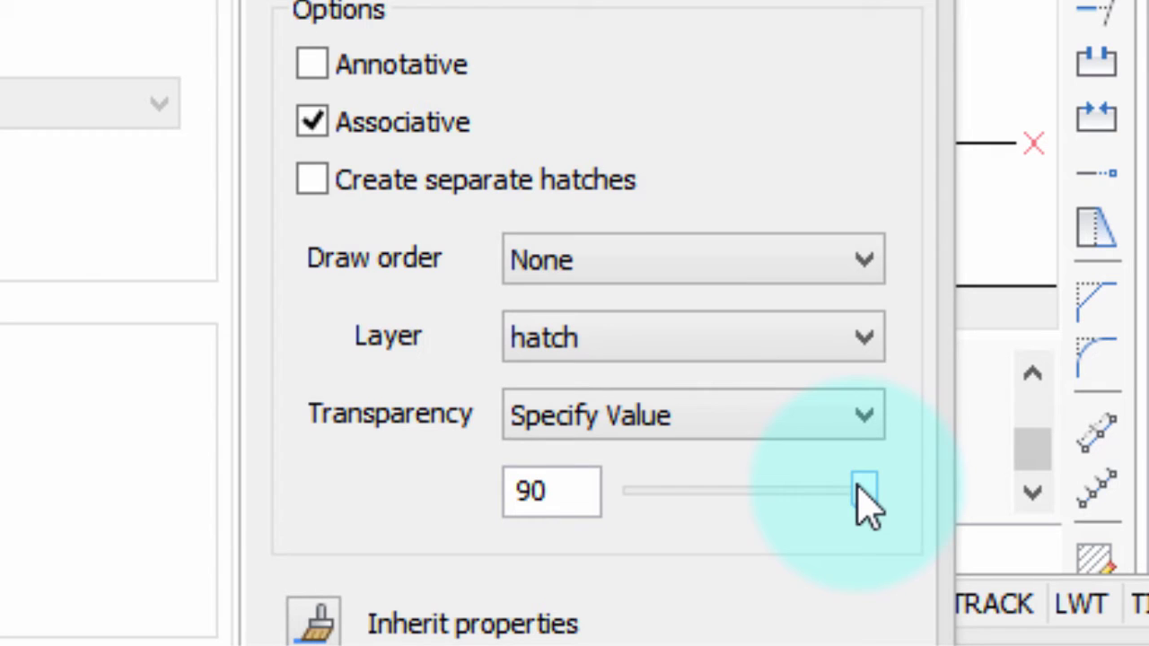
left_click_drag(865, 502, 817, 516)
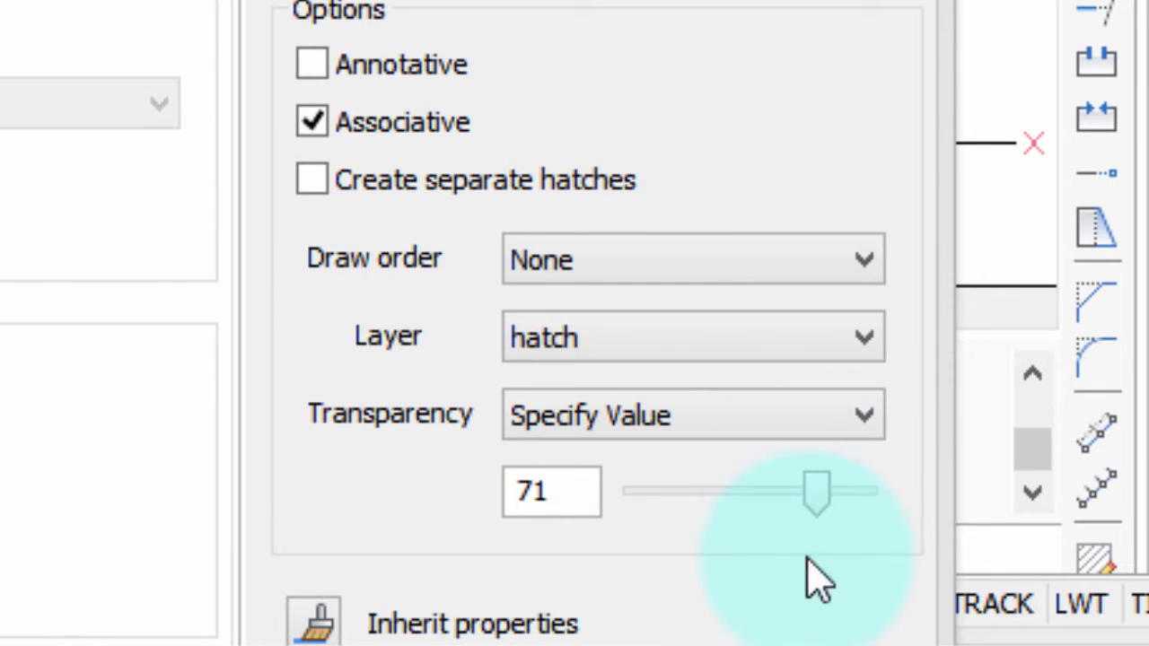
left_click_drag(809, 505, 759, 504)
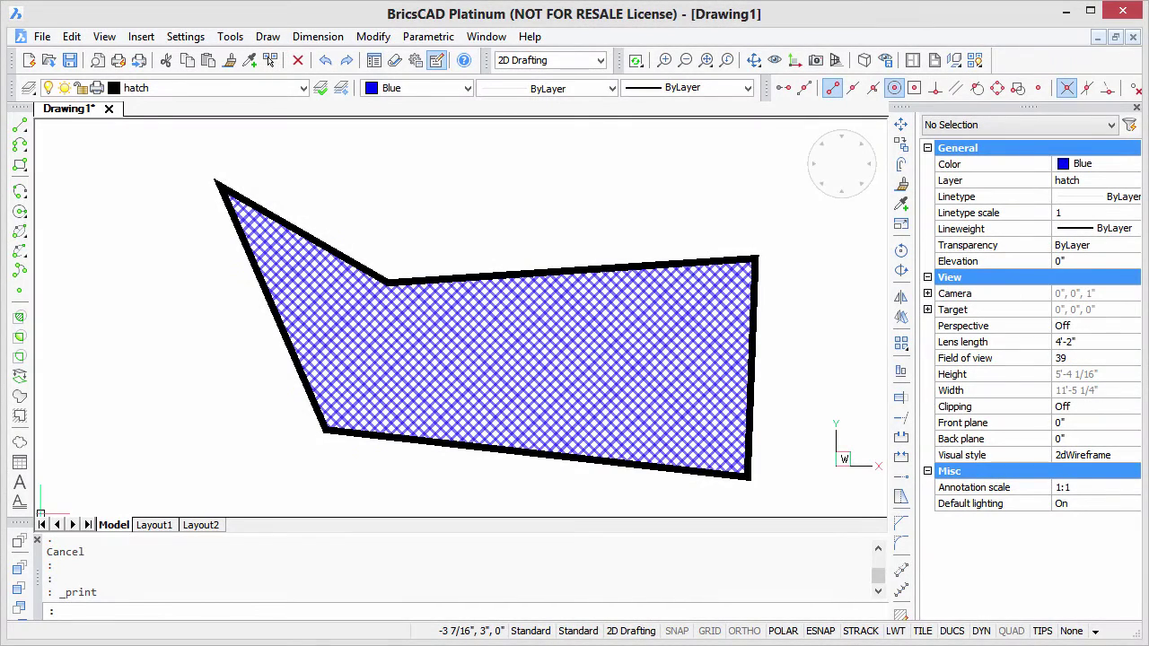
key("ctrl+p")
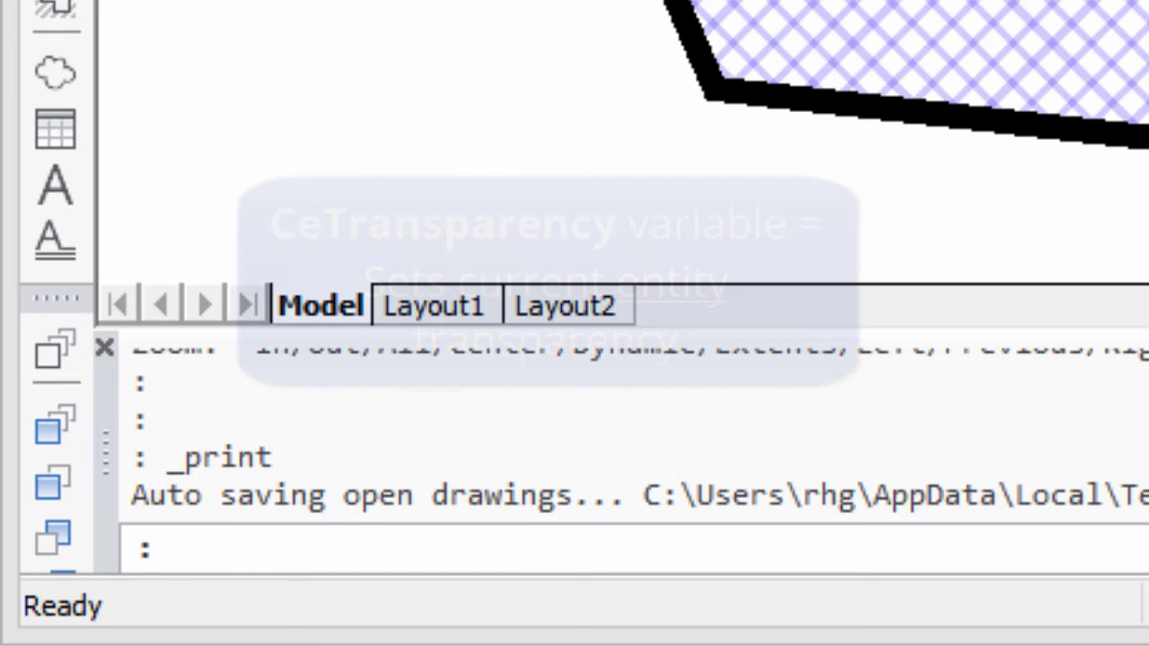
Step: Set CETRANSPARENCY to 90 so new objects are drawn 90 percent transparent
type("ce")
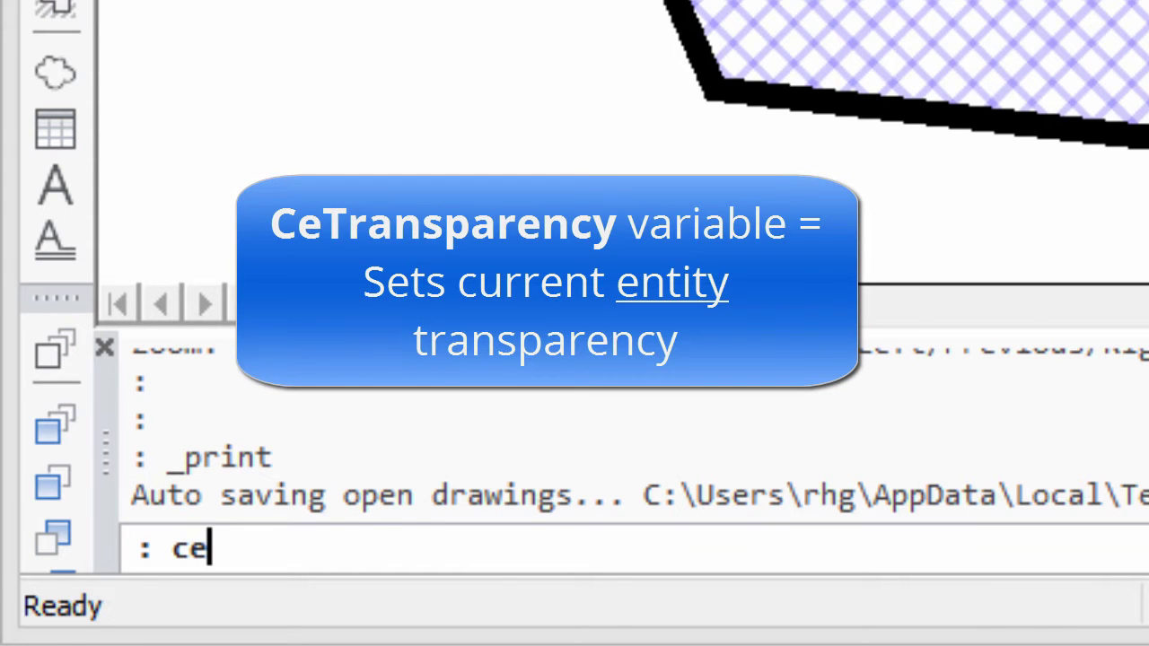
type("tran")
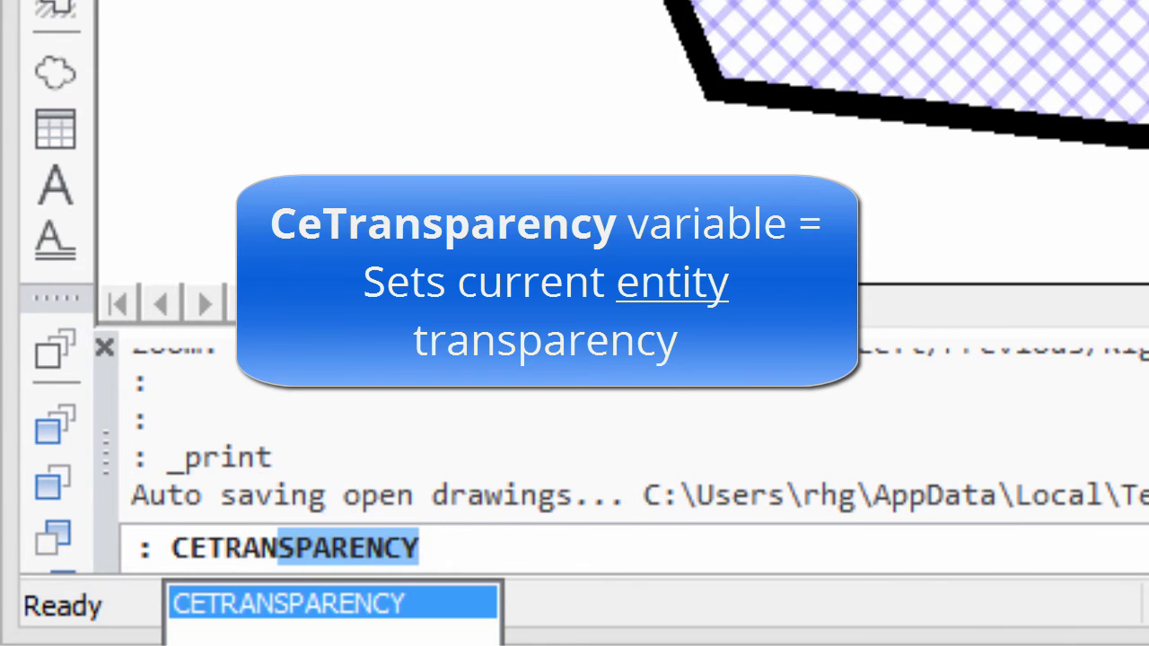
key("Return")
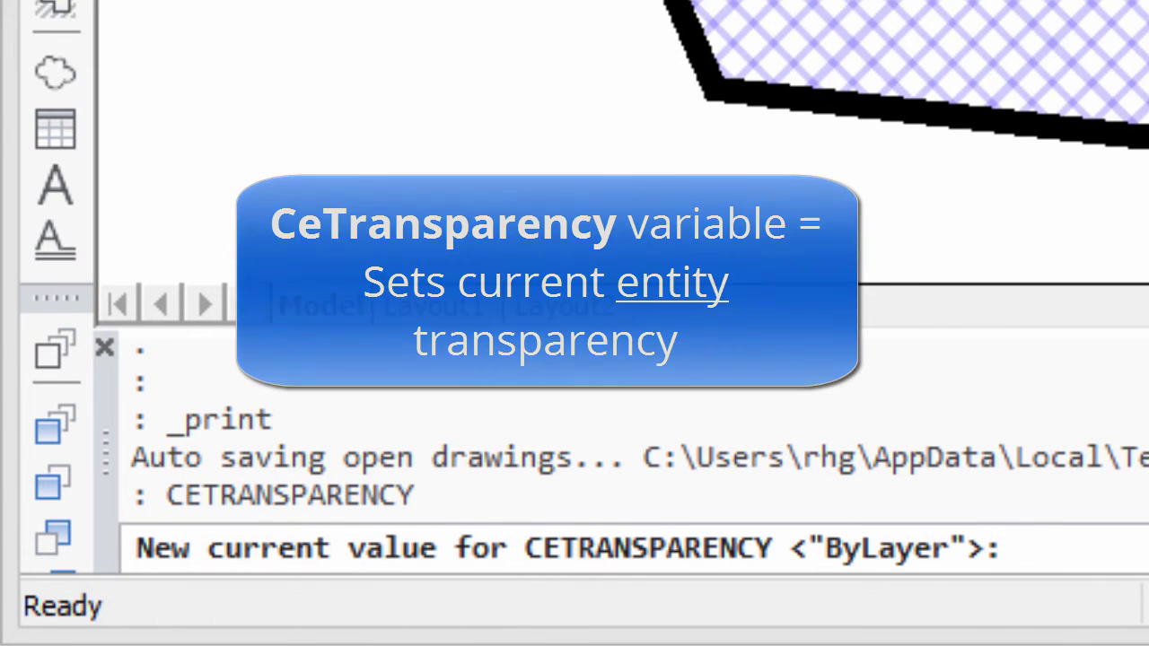
type("90")
key("Return")
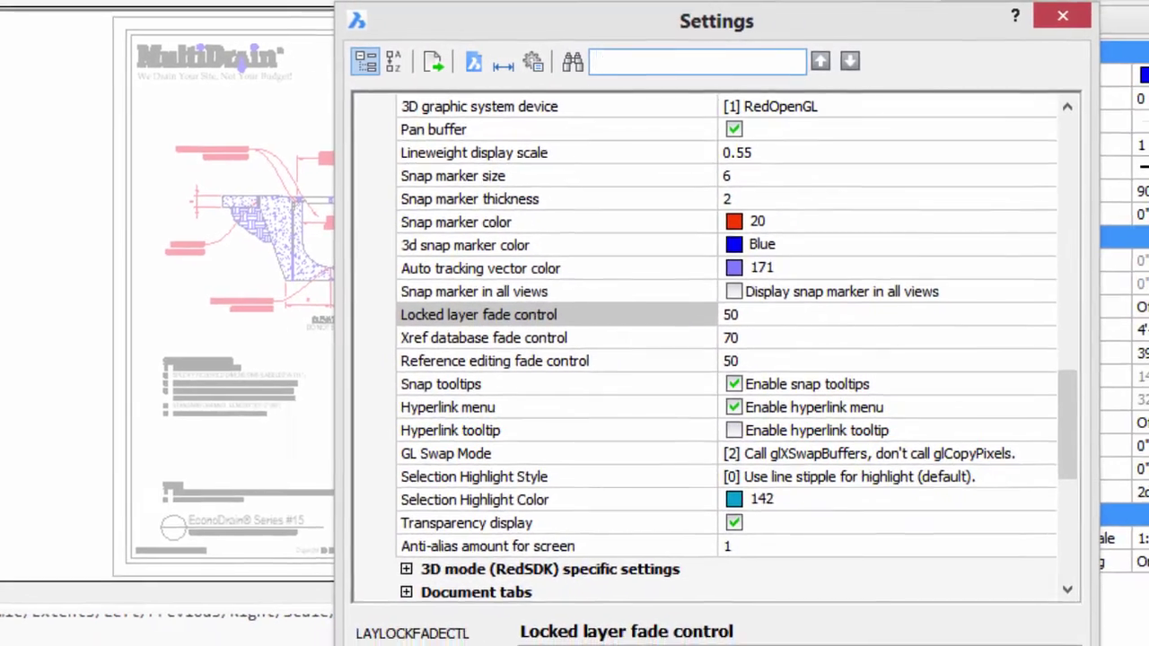
Step: Filter Settings by 'fade' and inspect the locked layer, xref and reference editing fade controls
type("fade")
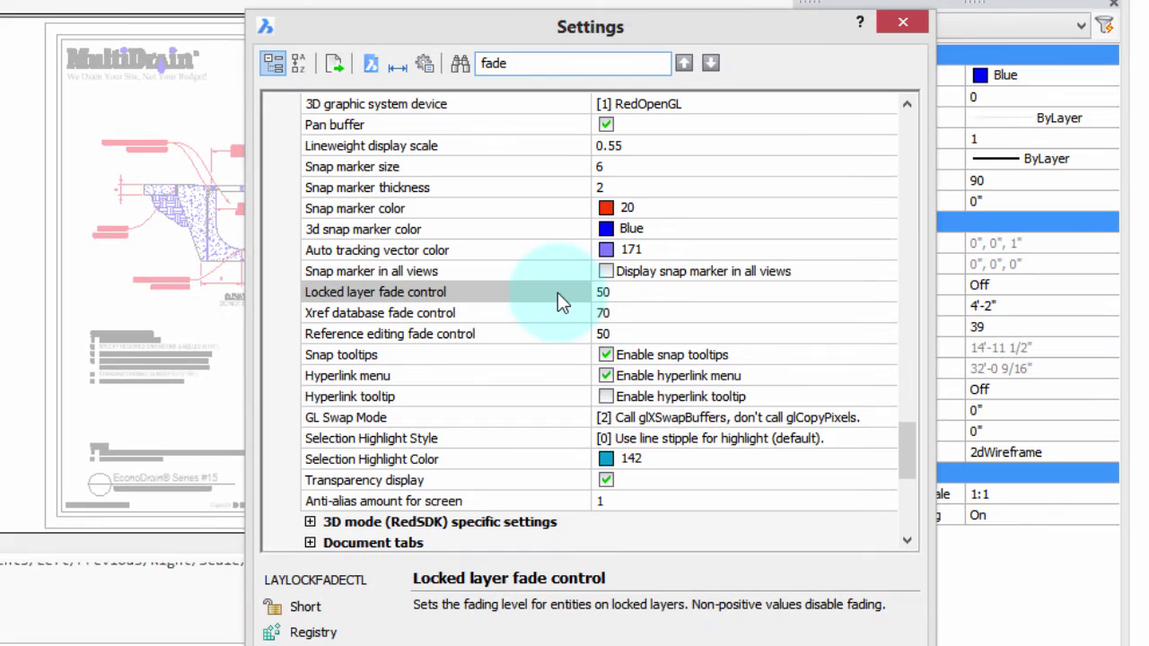
left_click(541, 293)
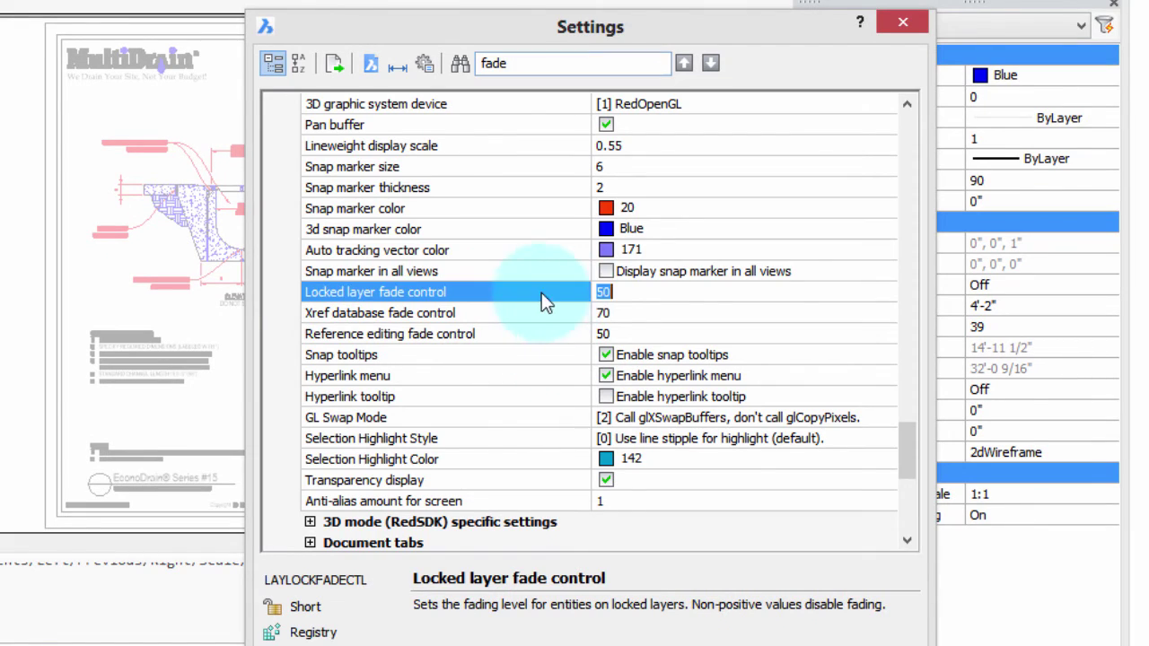
left_click(549, 337)
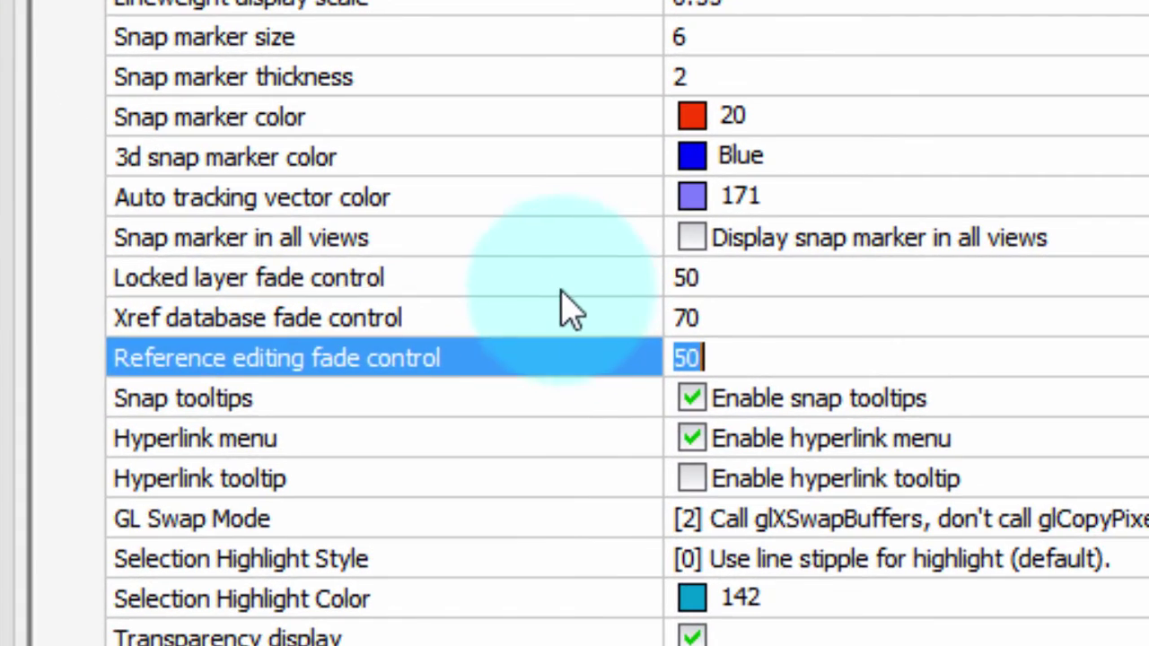
left_click(558, 280)
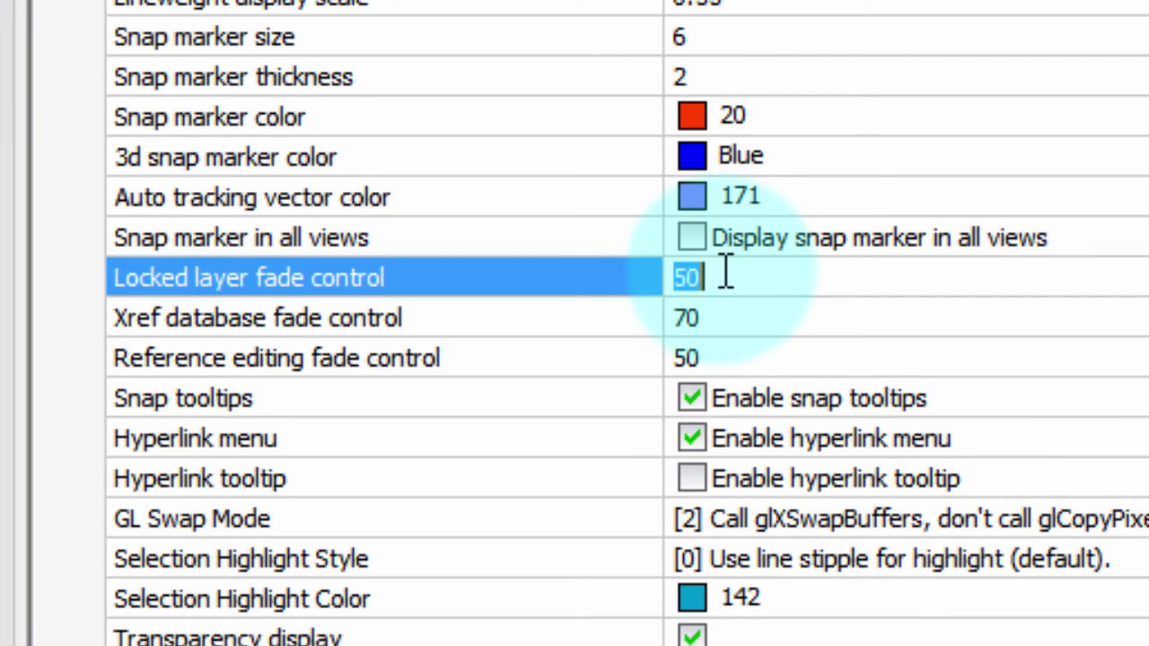
left_click(478, 317)
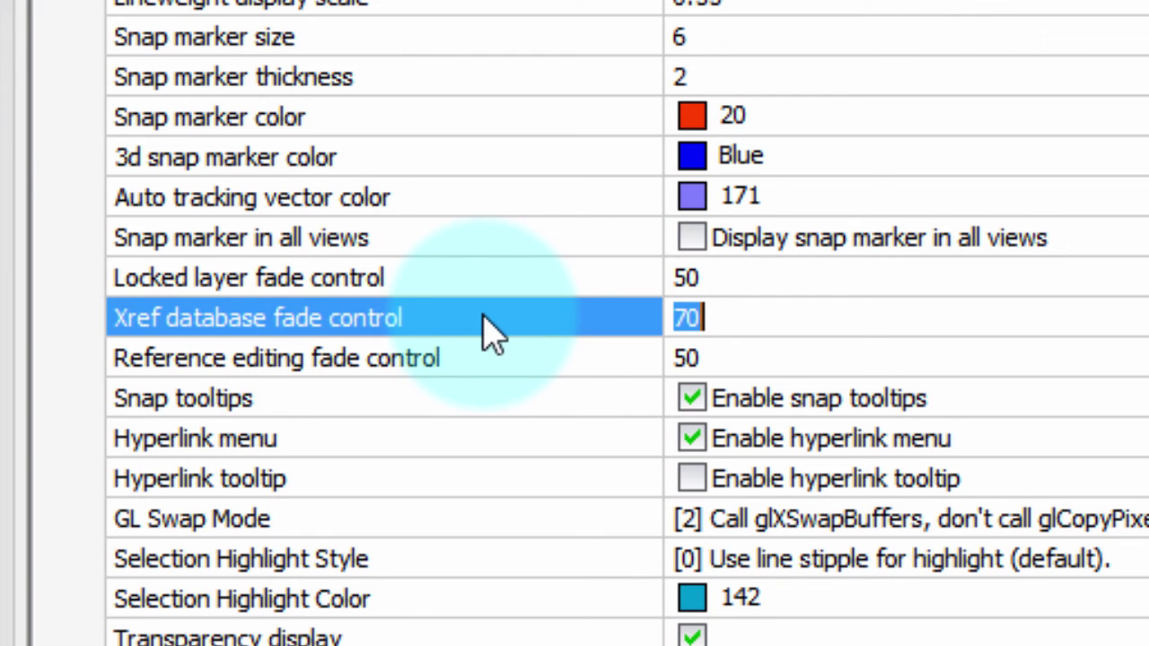
left_click(498, 366)
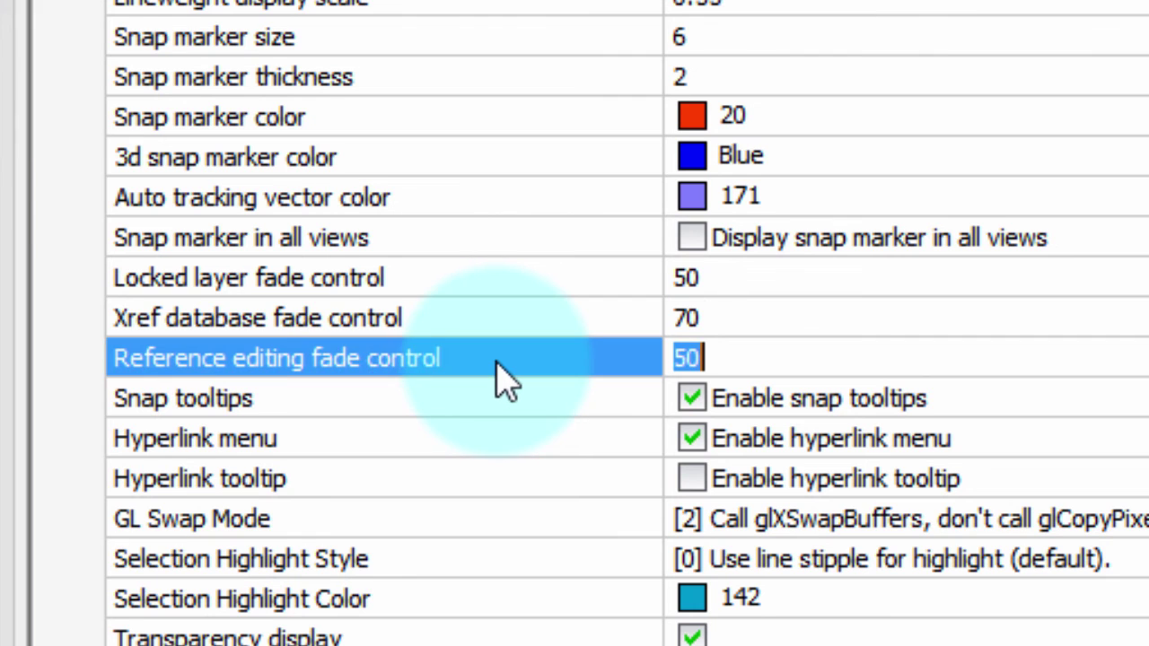